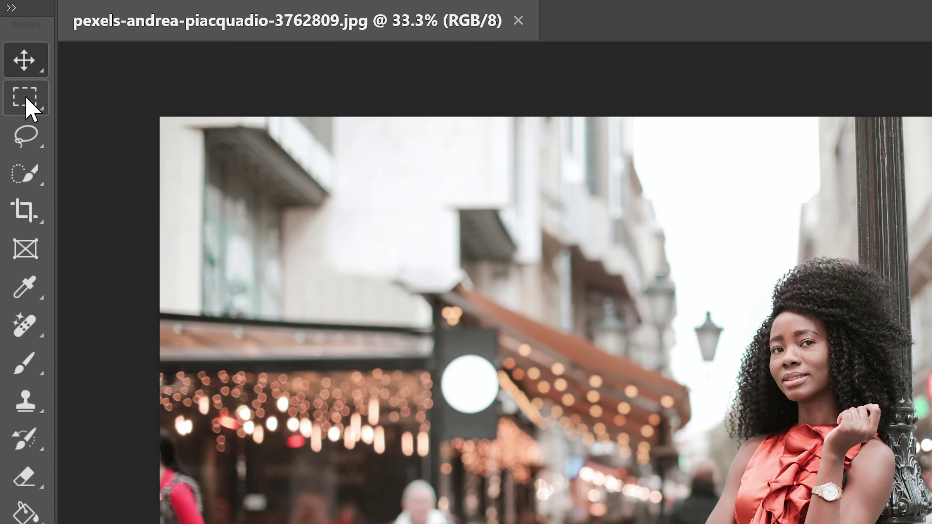
- With the Lasso tool, loosely outline the blurred pedestrian walking in the centre of the street
{"action": "left_click", "coordinate": [20, 90]}
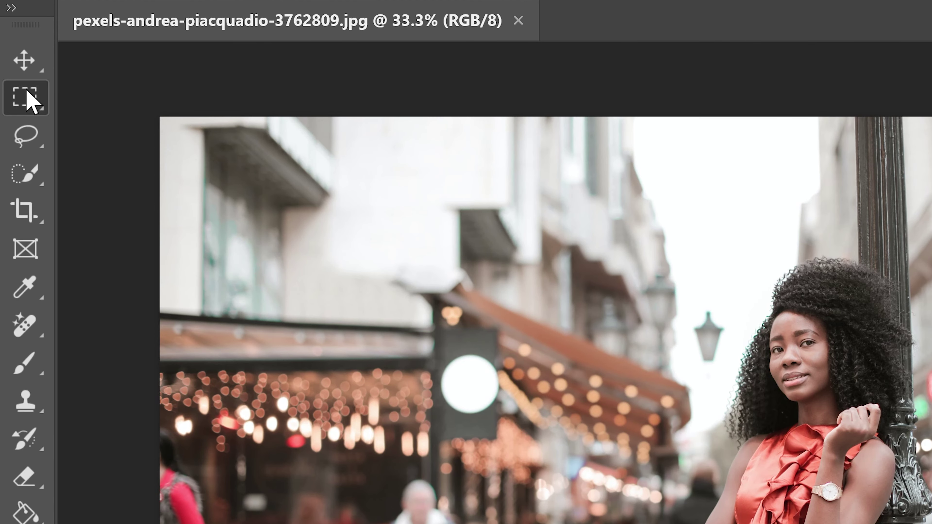
{"action": "left_click", "coordinate": [40, 144]}
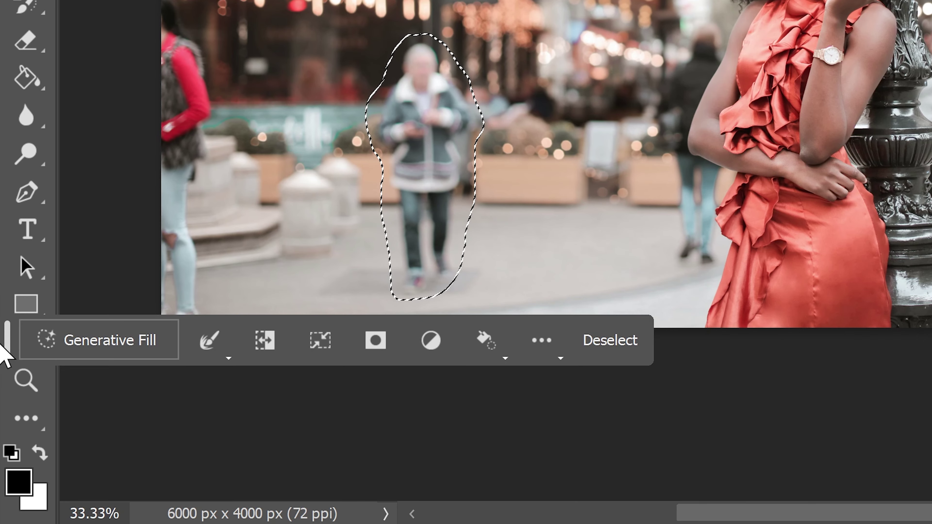
- Generative Fill the selected walker with the prompt 'remove person'
{"action": "left_click", "coordinate": [167, 325]}
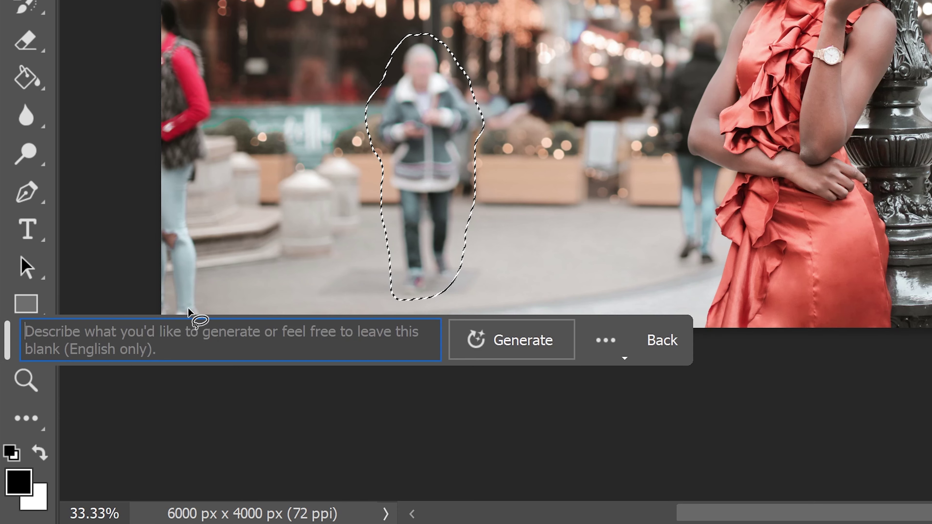
{"action": "type", "text": "rem"}
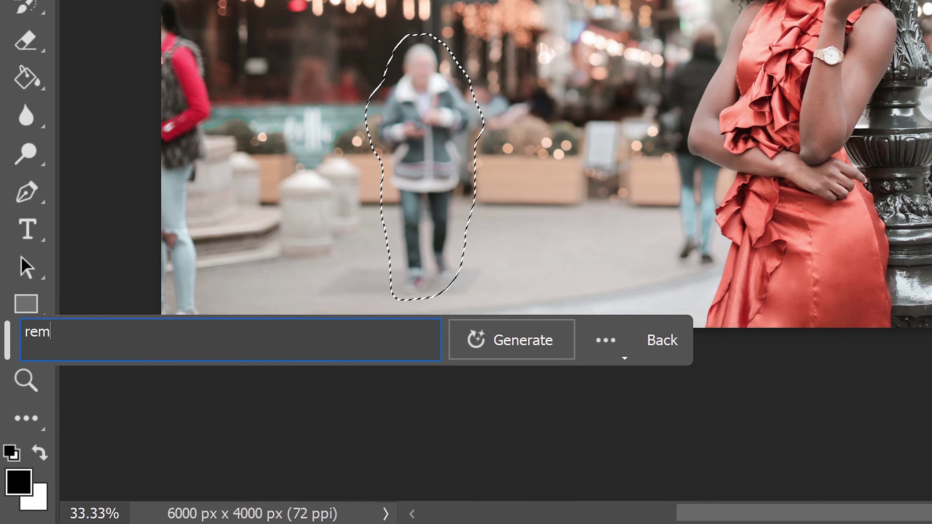
{"action": "type", "text": "ove person"}
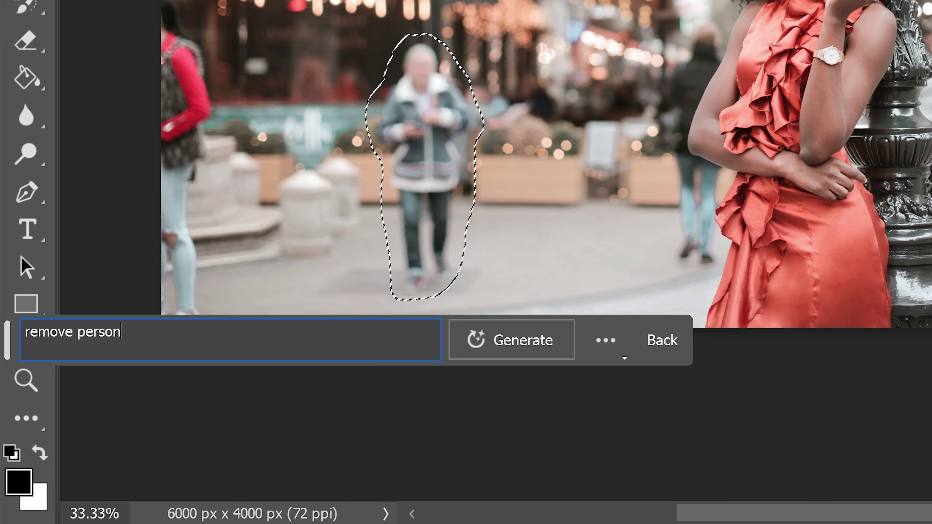
{"action": "left_click", "coordinate": [335, 403]}
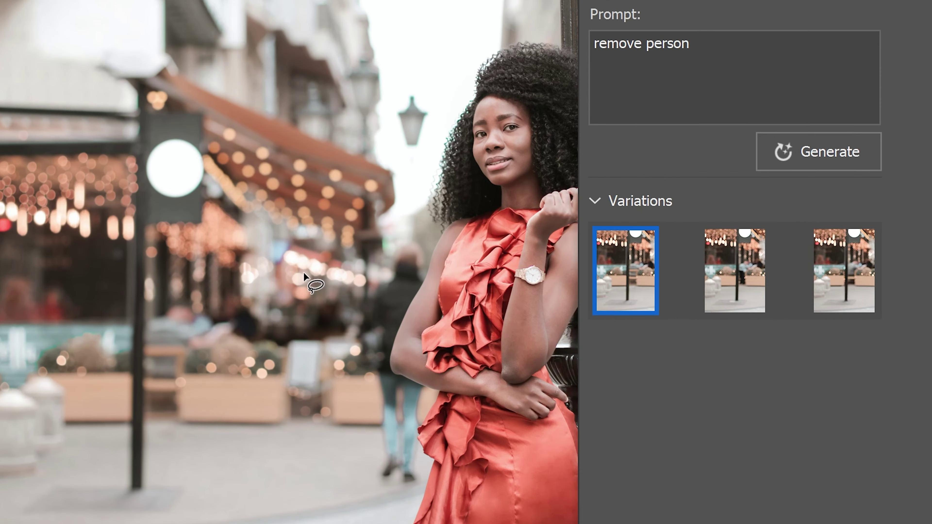
- Compare the three generated variations in Properties and keep the first one
{"action": "mouse_move", "coordinate": [483, 271]}
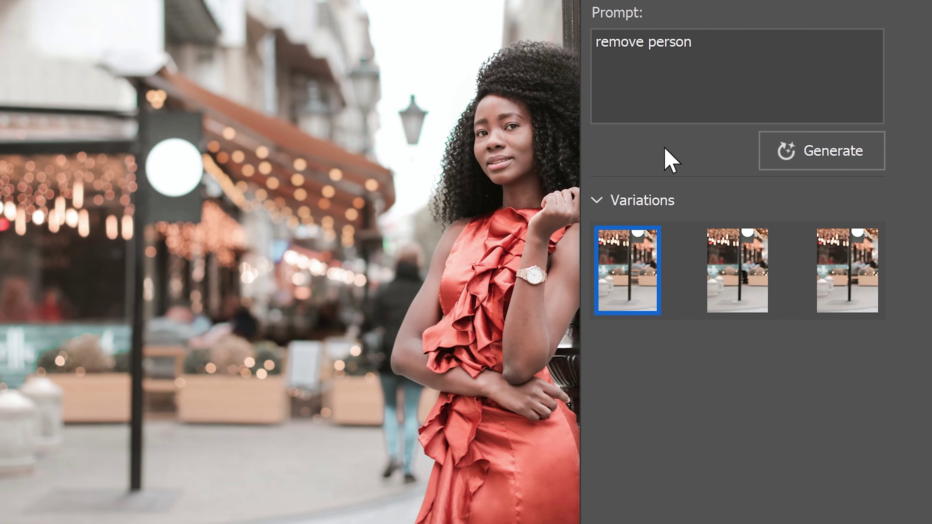
{"action": "left_click", "coordinate": [732, 292]}
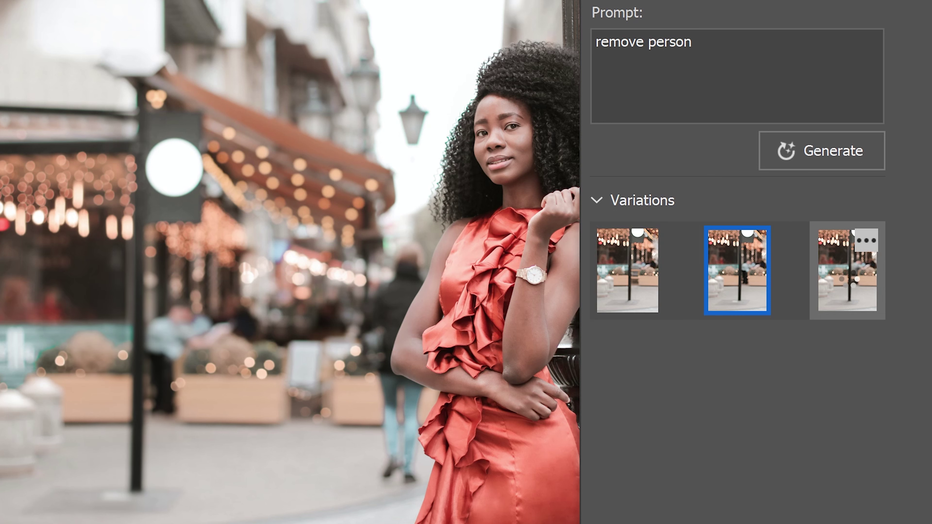
{"action": "left_click", "coordinate": [847, 270]}
{"action": "left_click", "coordinate": [627, 270]}
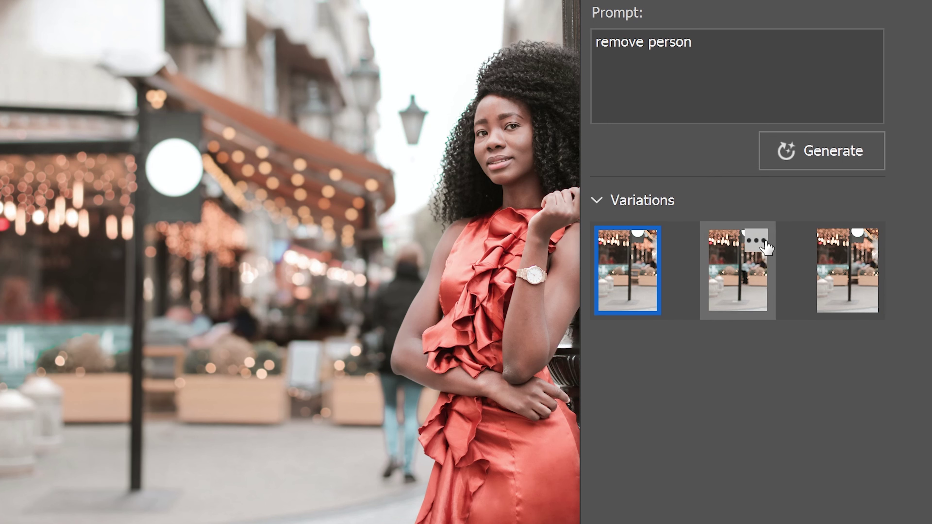
{"action": "left_click", "coordinate": [746, 292]}
{"action": "left_click", "coordinate": [845, 279]}
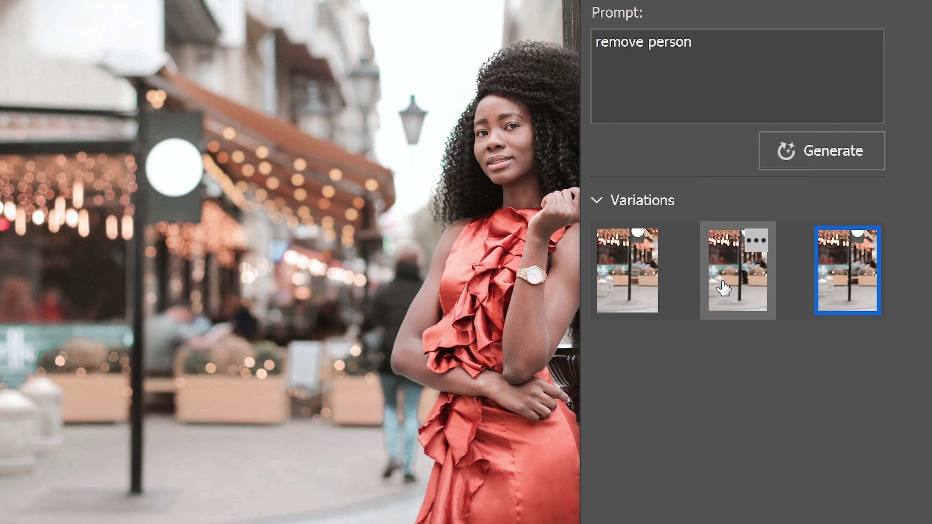
{"action": "left_click", "coordinate": [737, 270]}
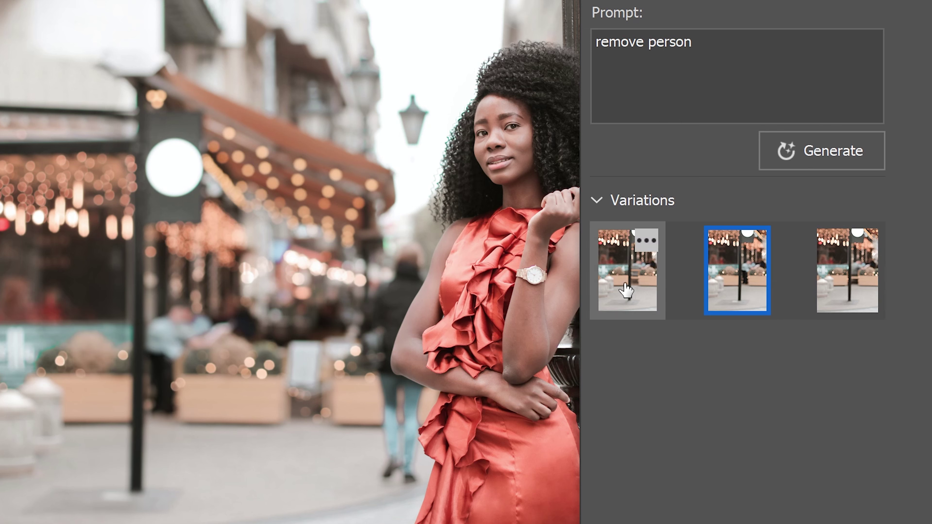
{"action": "left_click", "coordinate": [625, 290]}
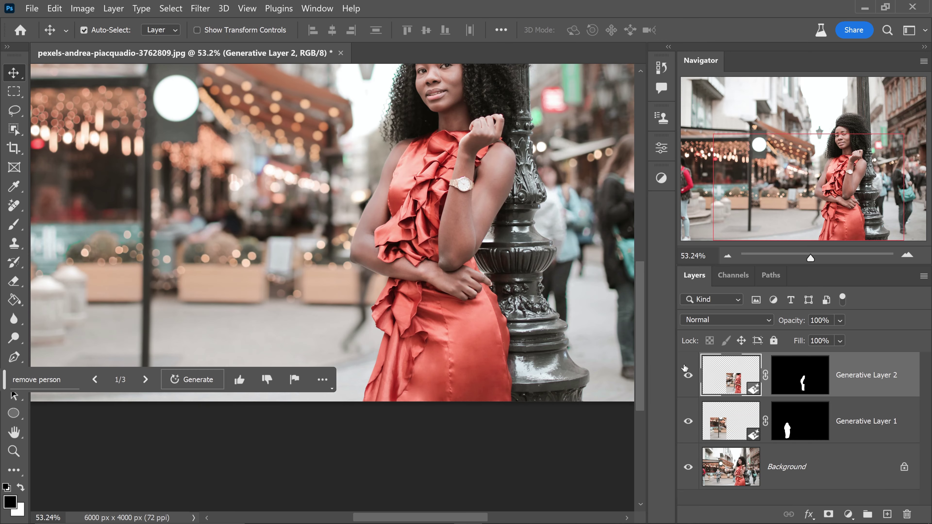
- Cycle through the fill variations beside her arm, returning to the first
{"action": "left_click", "coordinate": [688, 375]}
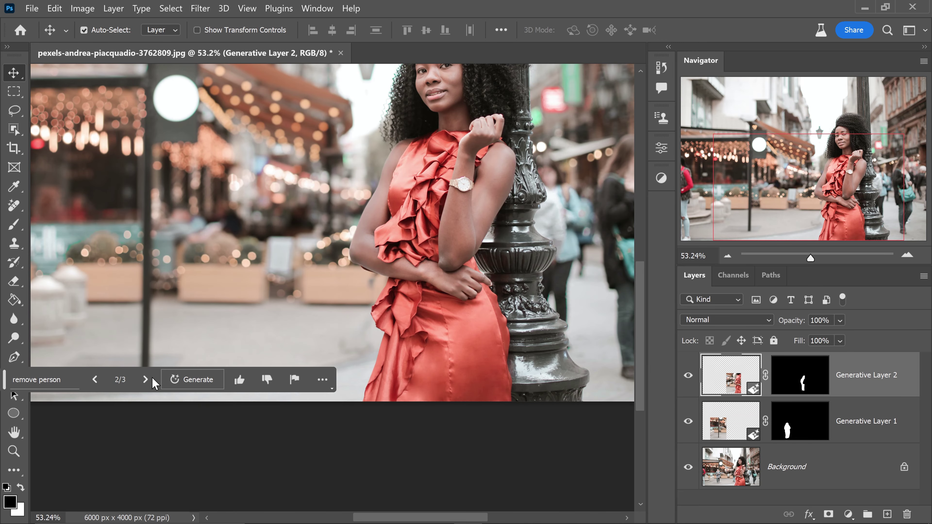
{"action": "left_click", "coordinate": [145, 379]}
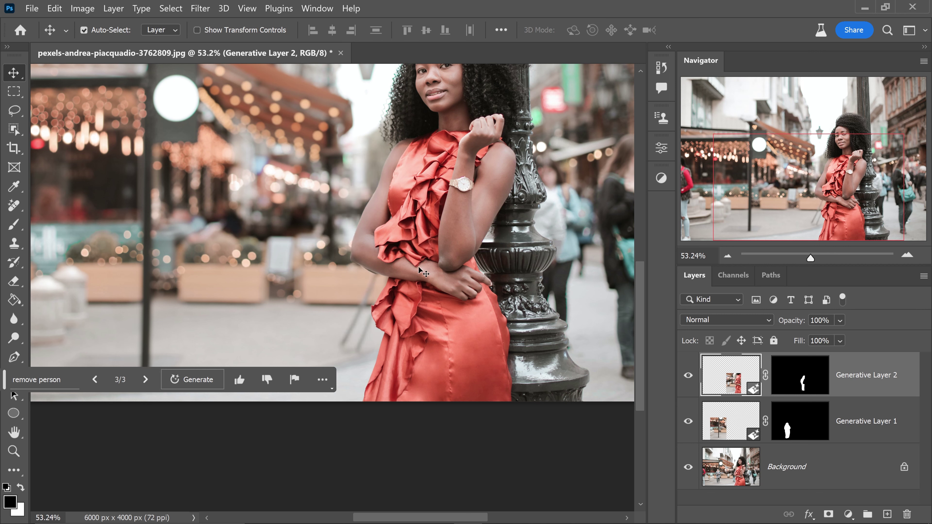
{"action": "left_click", "coordinate": [94, 380]}
{"action": "left_click", "coordinate": [95, 379]}
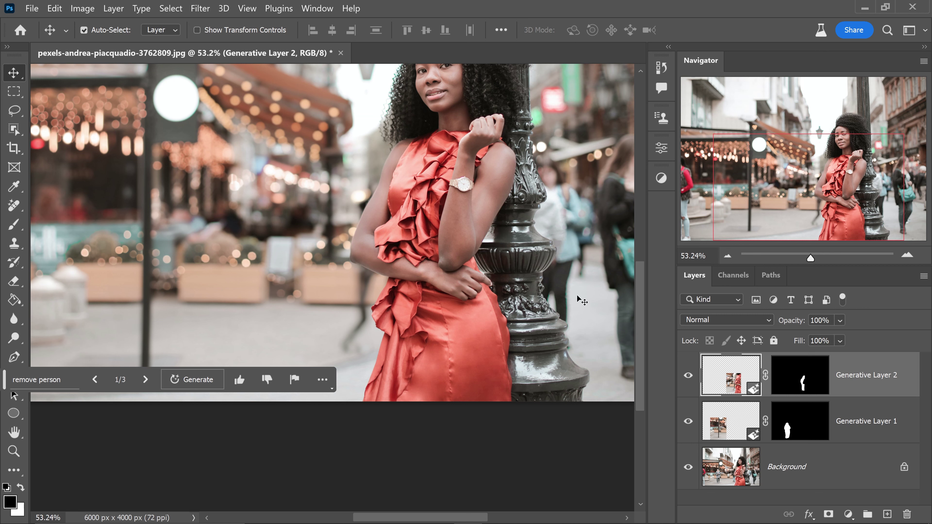
- Duplicate Generative Layer 2 with Ctrl+J and set the copy to variation 2/3
{"action": "key", "text": "ctrl+j"}
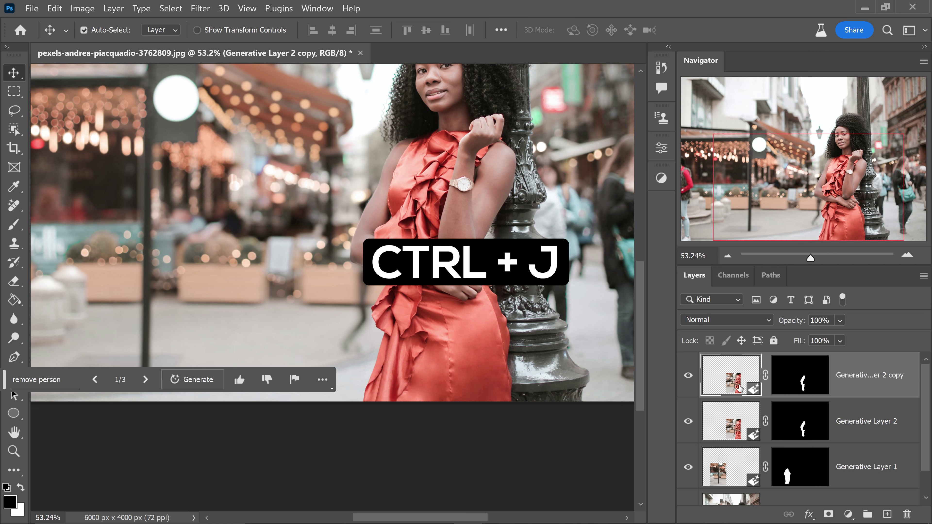
{"action": "left_click", "coordinate": [146, 379]}
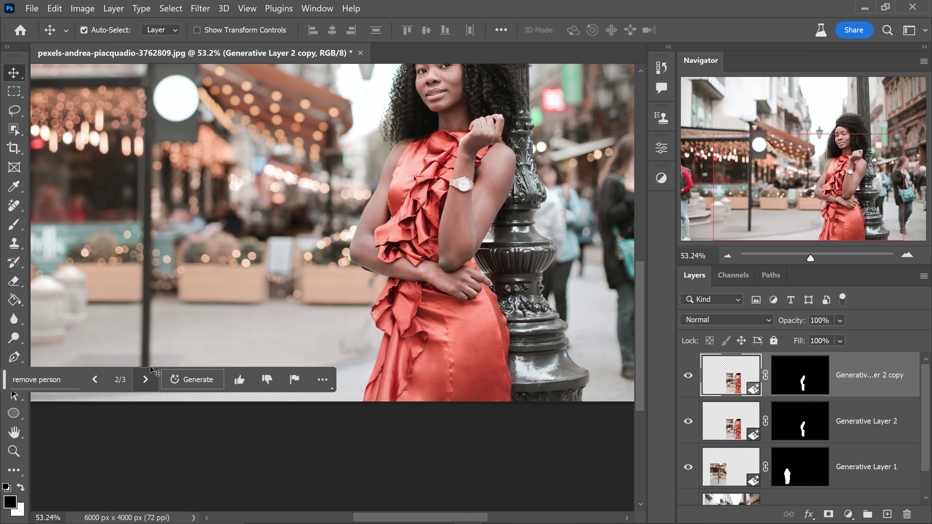
{"action": "left_click", "coordinate": [691, 379]}
{"action": "left_click", "coordinate": [691, 381]}
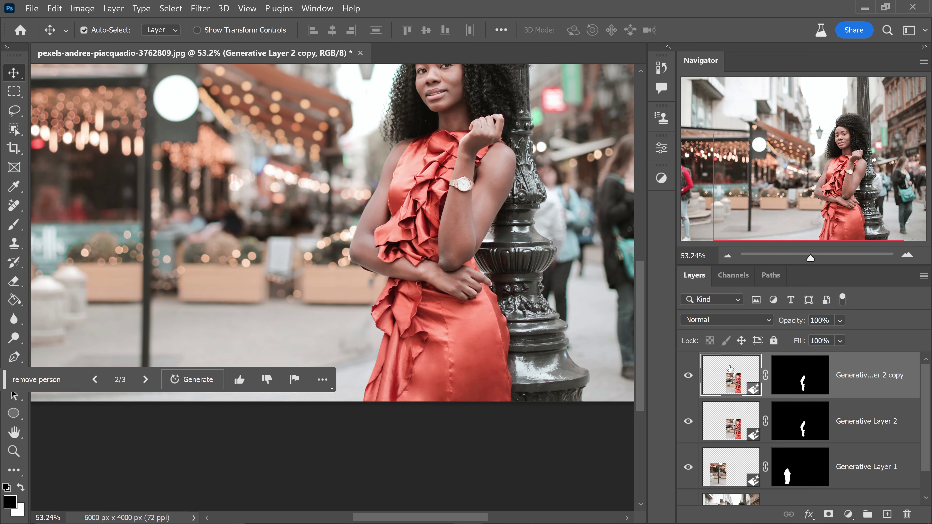
- Pick the Remove Tool, hide Generative Layer 1, and move the copy above the unlocked Background
{"action": "right_click", "coordinate": [14, 206]}
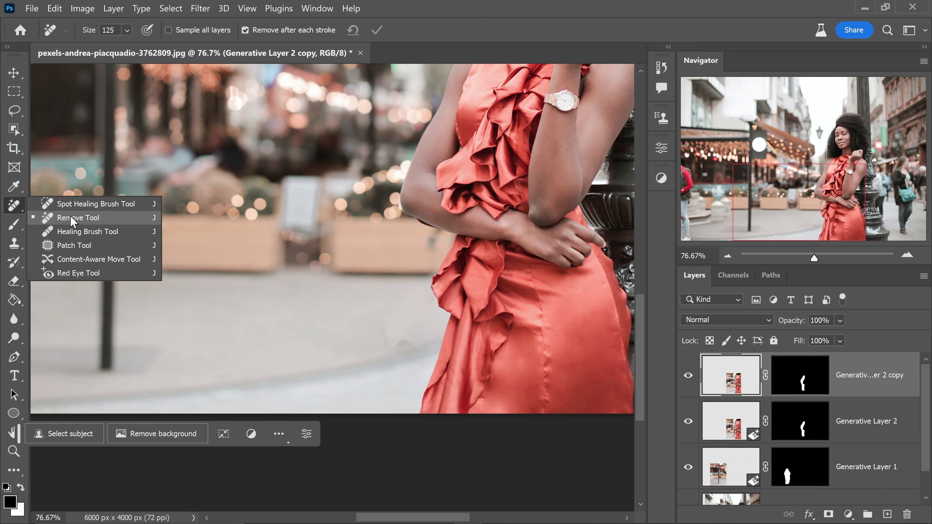
{"action": "left_click", "coordinate": [72, 219]}
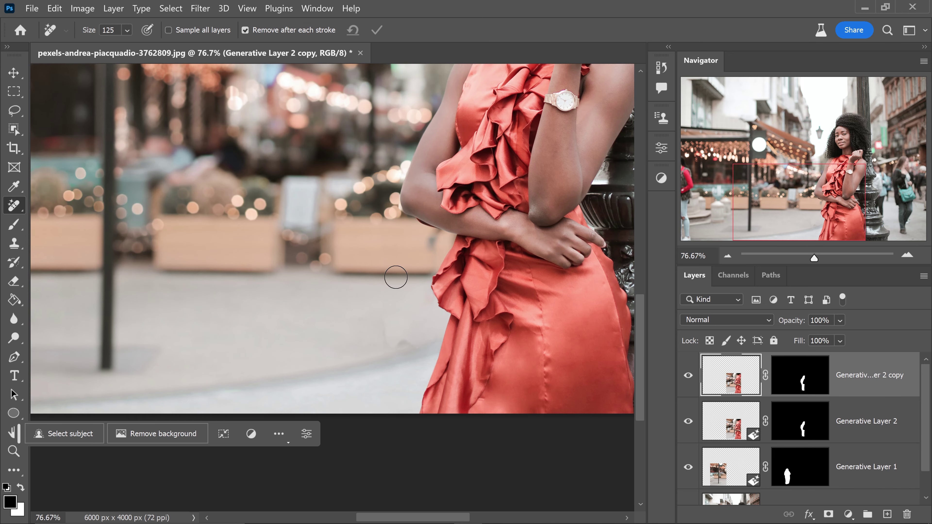
{"action": "left_click", "coordinate": [688, 466]}
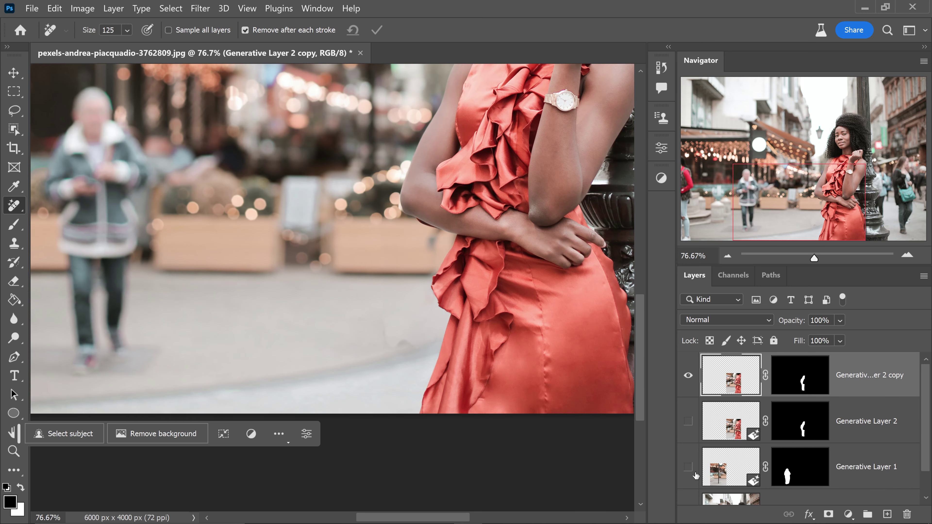
{"action": "left_click_drag", "start_coordinate": [840, 386], "coordinate": [845, 484]}
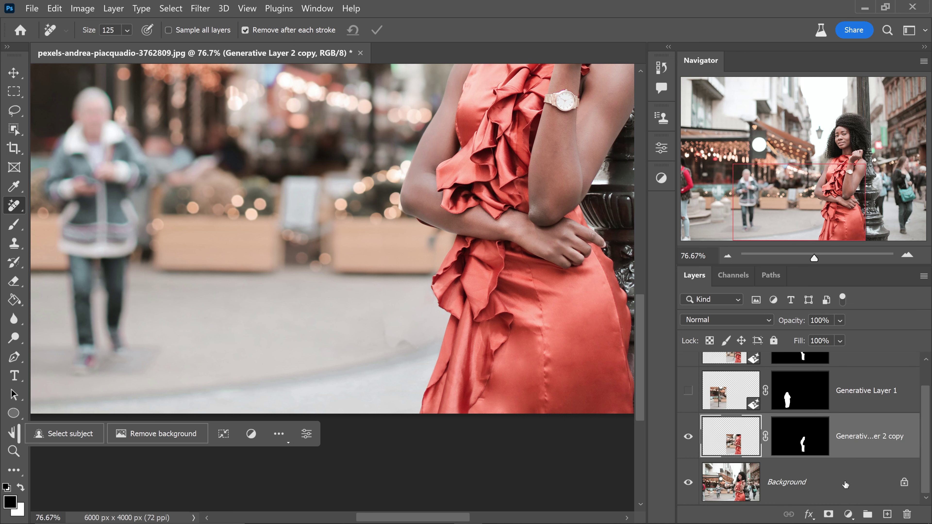
{"action": "left_click", "coordinate": [903, 483]}
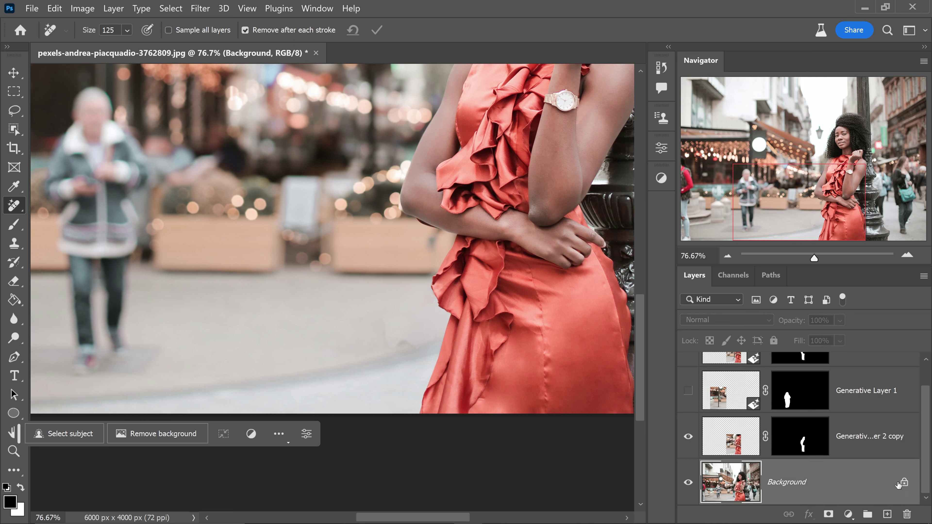
- Convert the Background and Generative Layer 2 copy into a single smart object
{"action": "left_click", "coordinate": [849, 439]}
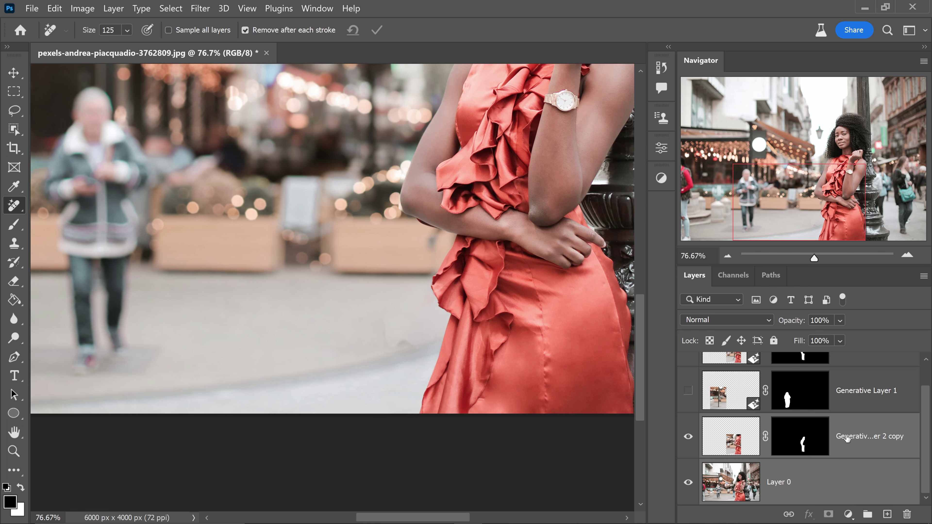
{"action": "right_click", "coordinate": [848, 440]}
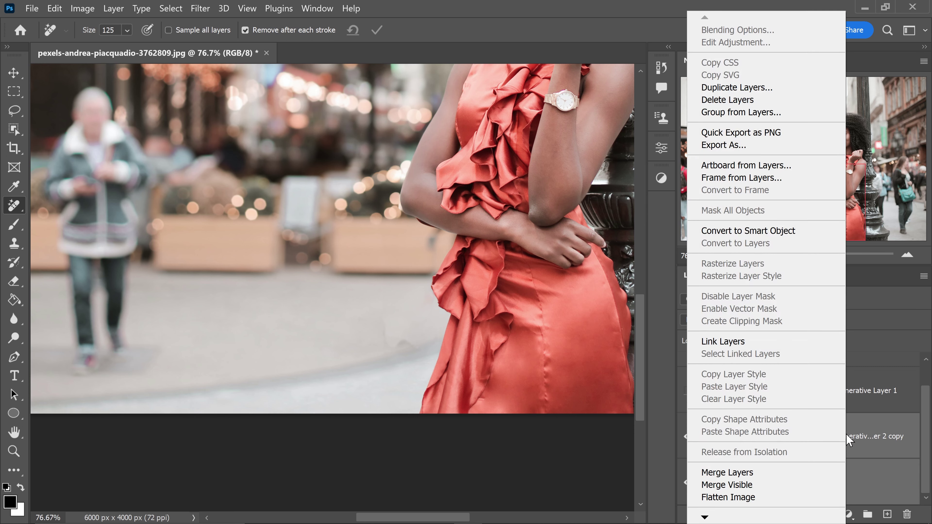
{"action": "left_click", "coordinate": [749, 231]}
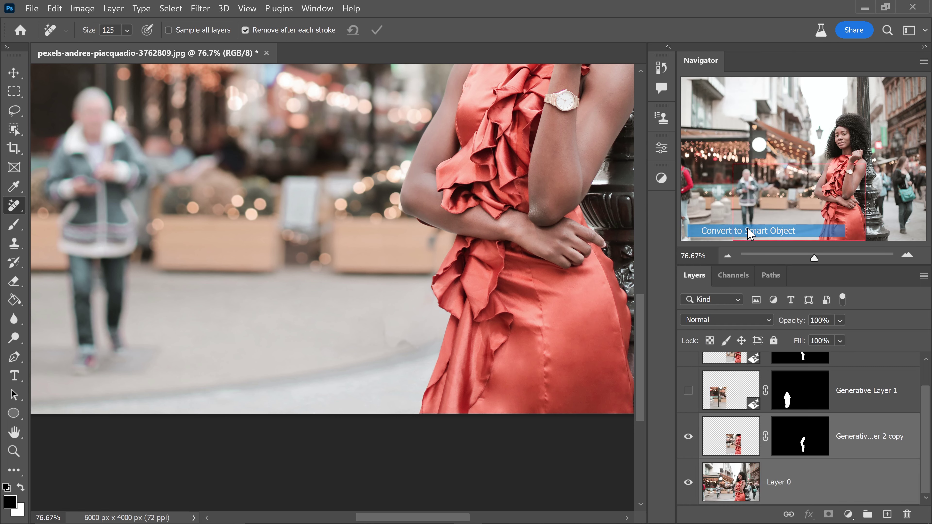
{"action": "right_click", "coordinate": [733, 466]}
{"action": "right_click", "coordinate": [789, 481]}
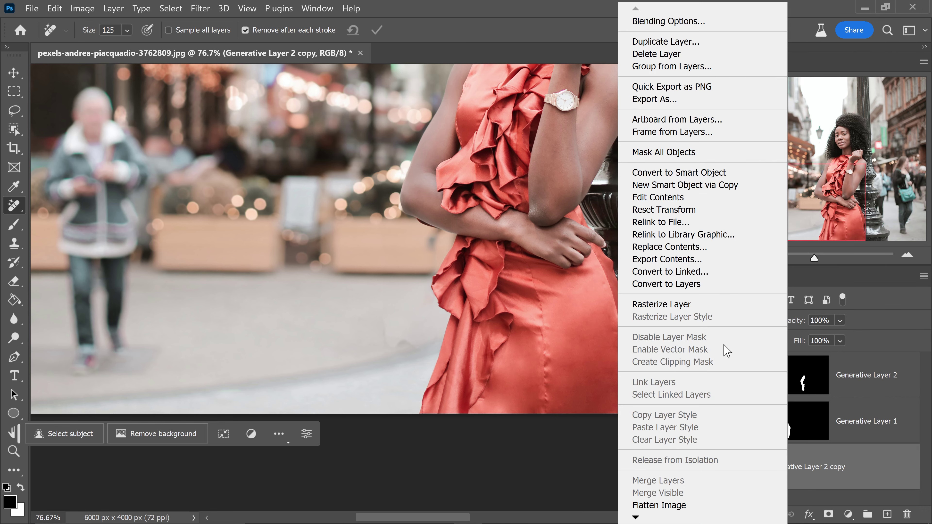
- Rasterize the Generative Layer 2 copy and brush away the pavement patch beside the dress
{"action": "left_click", "coordinate": [662, 304]}
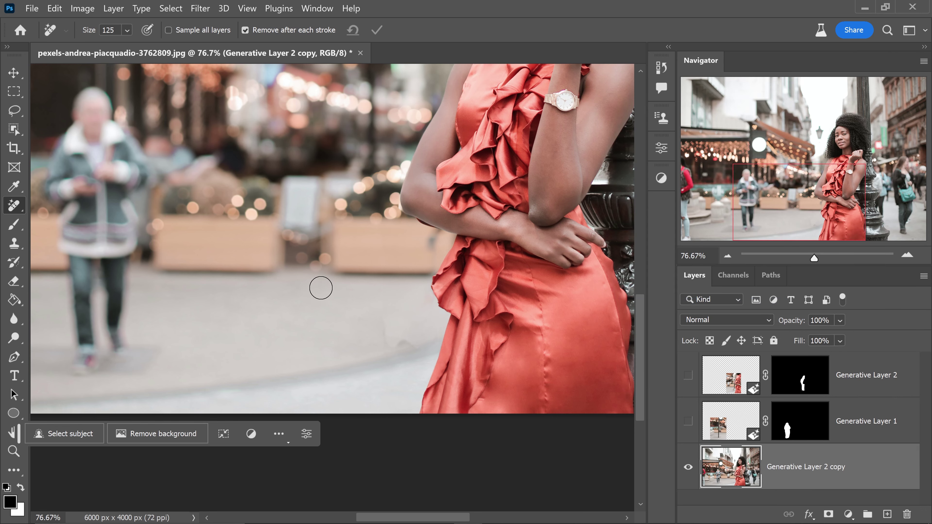
{"action": "mouse_move", "coordinate": [380, 308]}
{"action": "left_mouse_down"}
{"action": "mouse_move", "coordinate": [386, 338]}
{"action": "mouse_move", "coordinate": [414, 339]}
{"action": "mouse_move", "coordinate": [380, 344]}
{"action": "mouse_move", "coordinate": [365, 319]}
{"action": "left_mouse_up"}
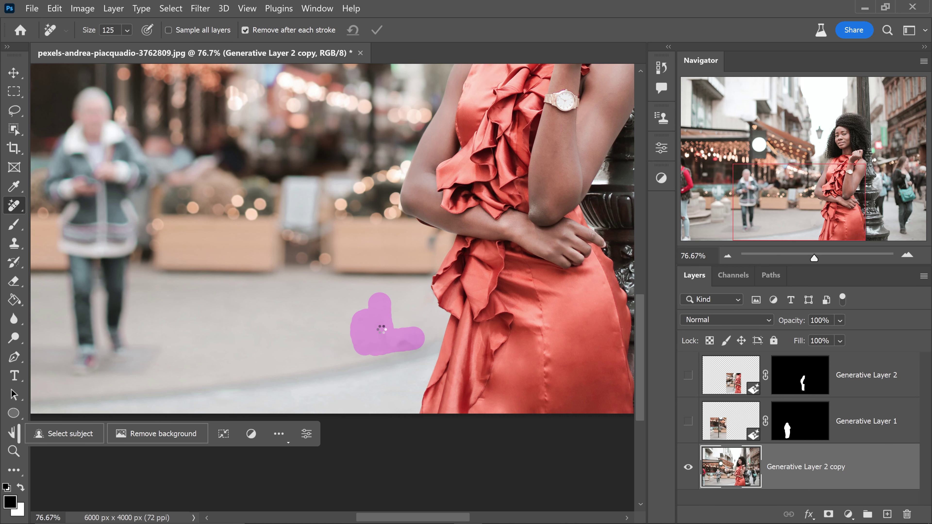
{"action": "scroll", "coordinate": [406, 296], "scroll_direction": "up", "scroll_amount": 3}
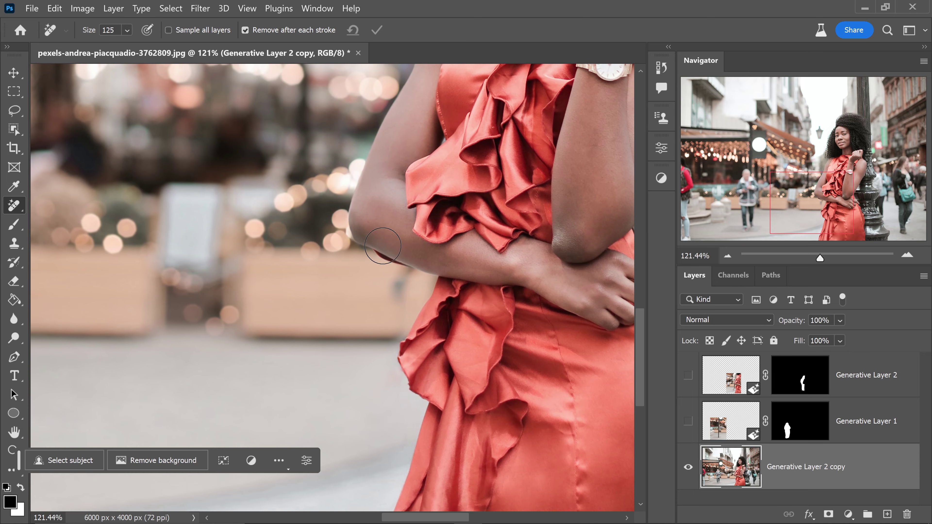
{"action": "scroll", "coordinate": [396, 264], "scroll_direction": "up", "scroll_amount": 2}
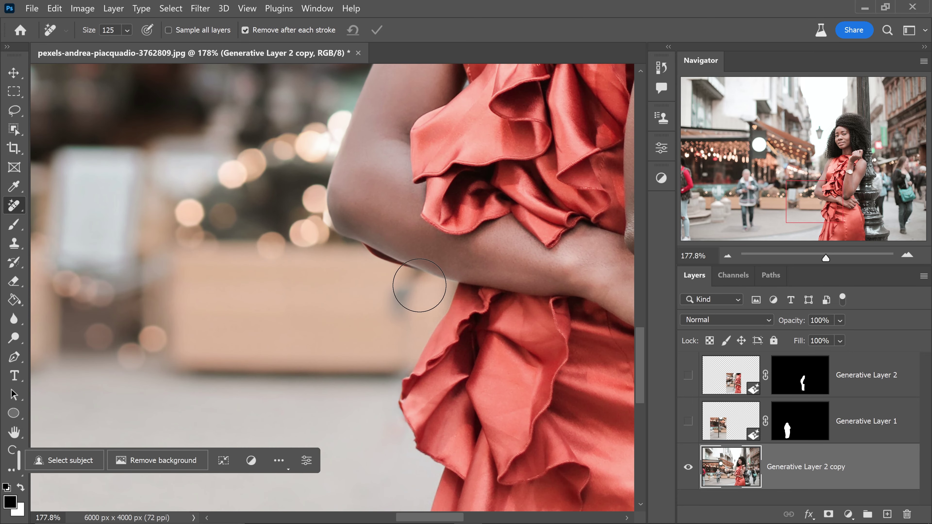
{"action": "scroll", "coordinate": [420, 285], "scroll_direction": "up", "scroll_amount": 1}
- Select the red sliver under her arm with the Polygonal Lasso and paint it out
{"action": "left_click", "coordinate": [14, 111]}
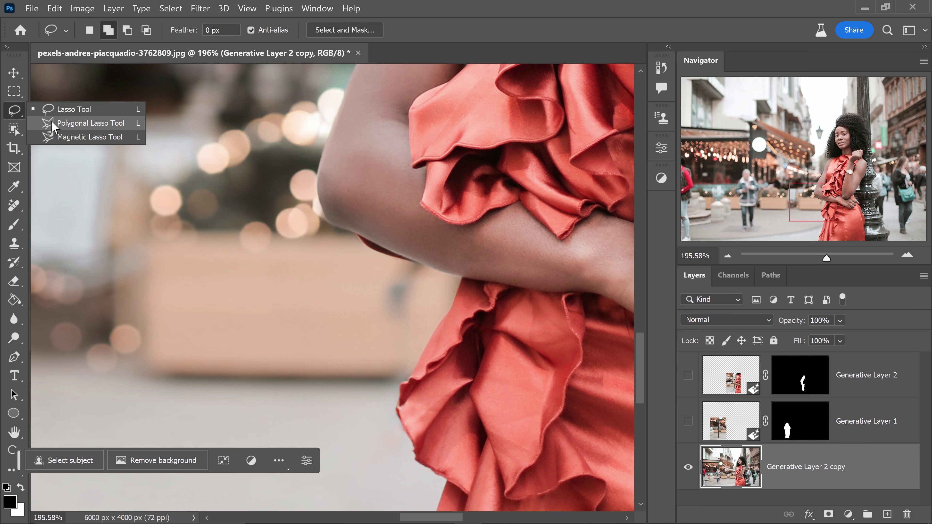
{"action": "left_click", "coordinate": [54, 125]}
{"action": "scroll", "coordinate": [379, 243], "scroll_direction": "up", "scroll_amount": 3}
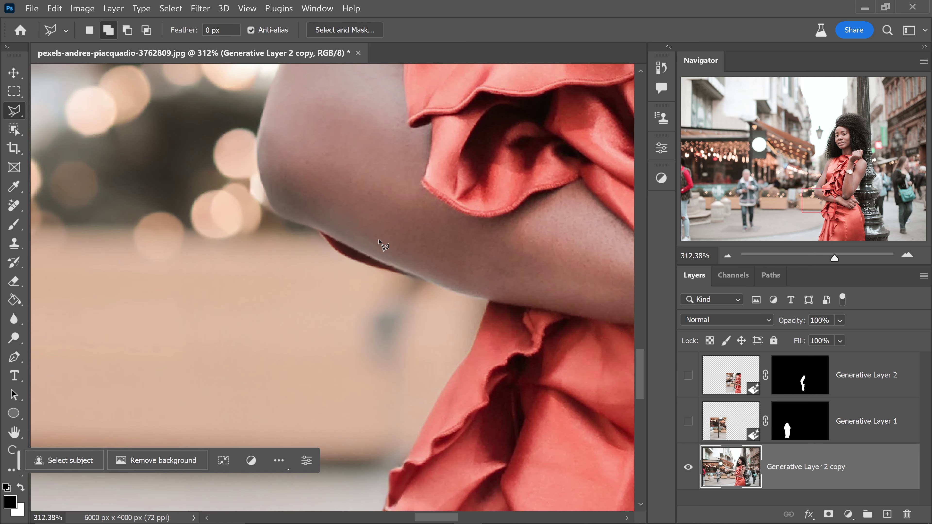
{"action": "left_click", "coordinate": [310, 229]}
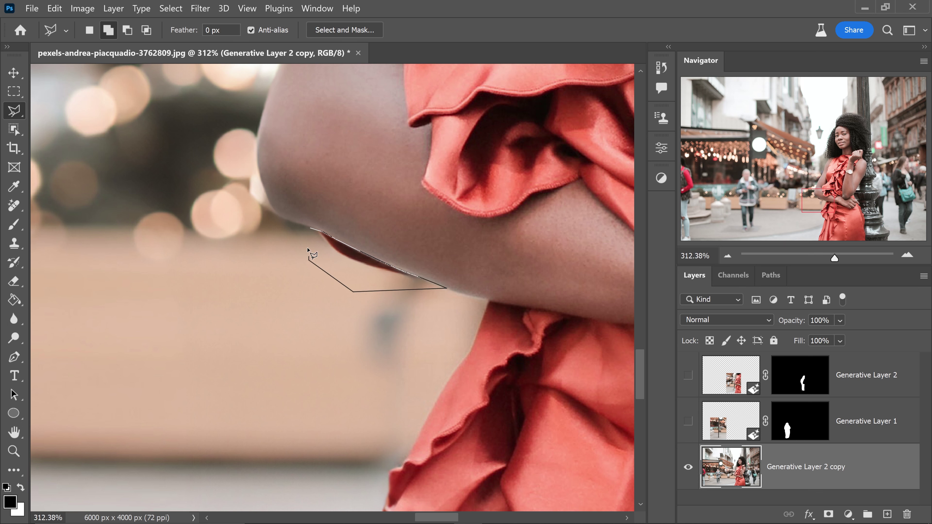
{"action": "left_click", "coordinate": [311, 232]}
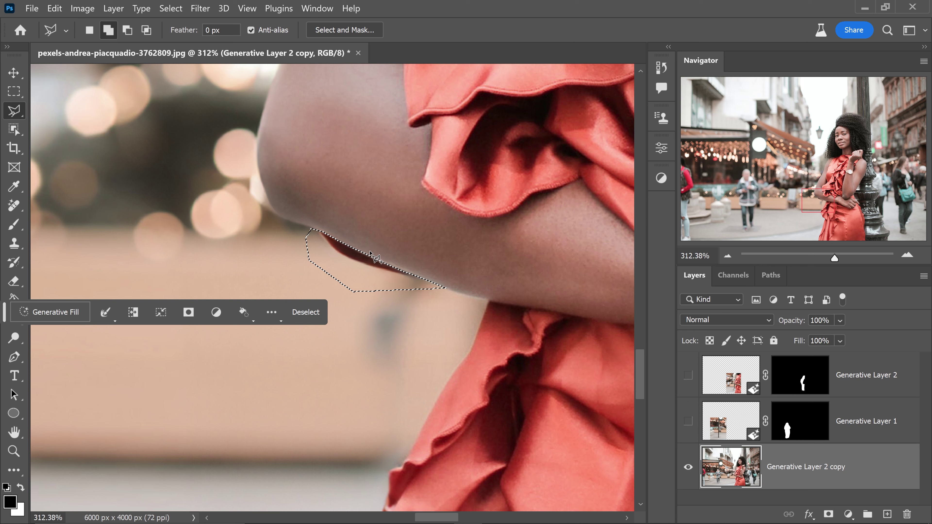
{"action": "left_click", "coordinate": [14, 206]}
{"action": "mouse_move", "coordinate": [312, 257]}
{"action": "left_mouse_down"}
{"action": "mouse_move", "coordinate": [413, 293]}
{"action": "mouse_move", "coordinate": [348, 285]}
{"action": "left_mouse_up"}
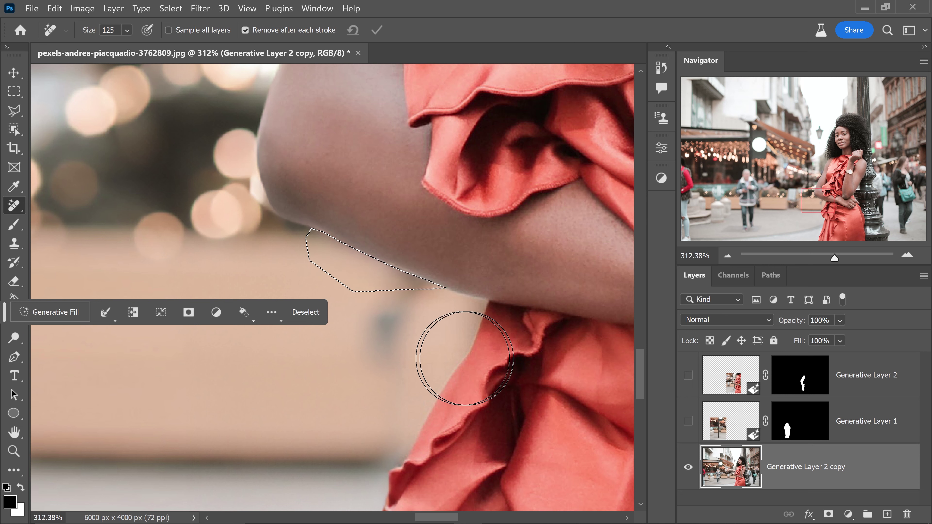
- Deselect, shrink the Remove brush, and erase dark smudges along her arm and dress ruffles
{"action": "key", "text": "ctrl+d"}
{"action": "key", "text": "bracketleft"}
{"action": "key", "text": "bracketleft"}
{"action": "key", "text": "bracketleft"}
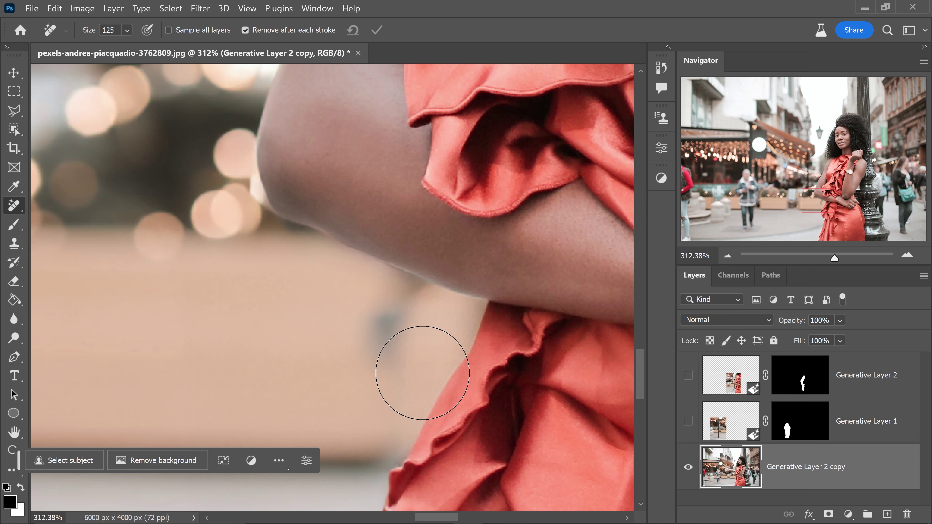
{"action": "mouse_move", "coordinate": [400, 306]}
{"action": "left_mouse_down"}
{"action": "mouse_move", "coordinate": [384, 410]}
{"action": "mouse_move", "coordinate": [387, 331]}
{"action": "left_mouse_up"}
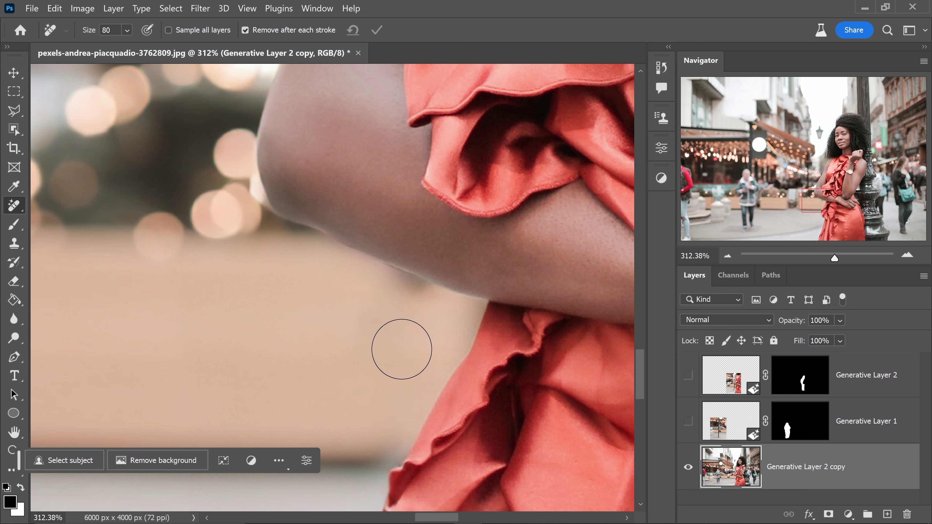
{"action": "key", "text": "bracketleft"}
{"action": "key", "text": "bracketleft"}
{"action": "key", "text": "bracketleft"}
{"action": "key", "text": "bracketleft"}
{"action": "left_click_drag", "start_coordinate": [429, 299], "coordinate": [345, 272]}
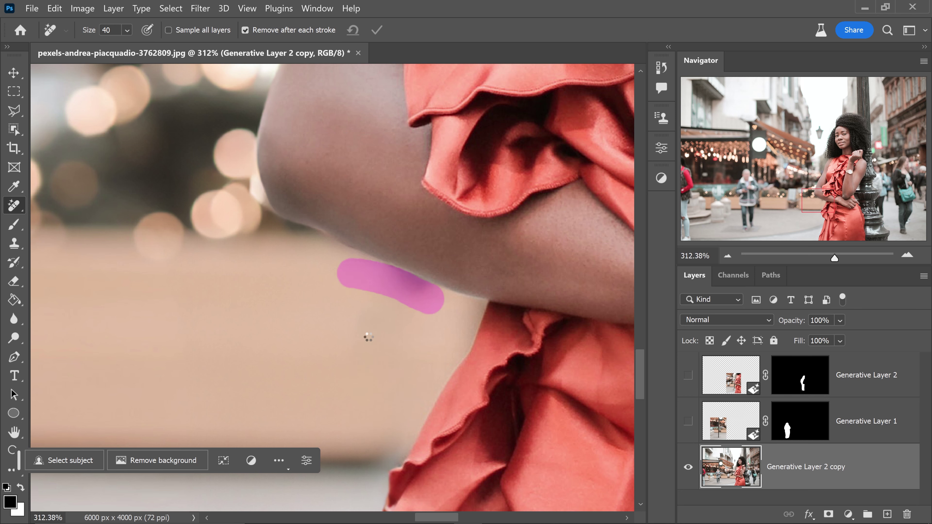
{"action": "scroll", "coordinate": [370, 335], "scroll_direction": "up", "scroll_amount": 1}
{"action": "left_click_drag", "start_coordinate": [368, 343], "coordinate": [386, 324]}
{"action": "scroll", "coordinate": [478, 330], "scroll_direction": "down", "scroll_amount": 3}
{"action": "scroll", "coordinate": [478, 330], "scroll_direction": "down", "scroll_amount": 5}
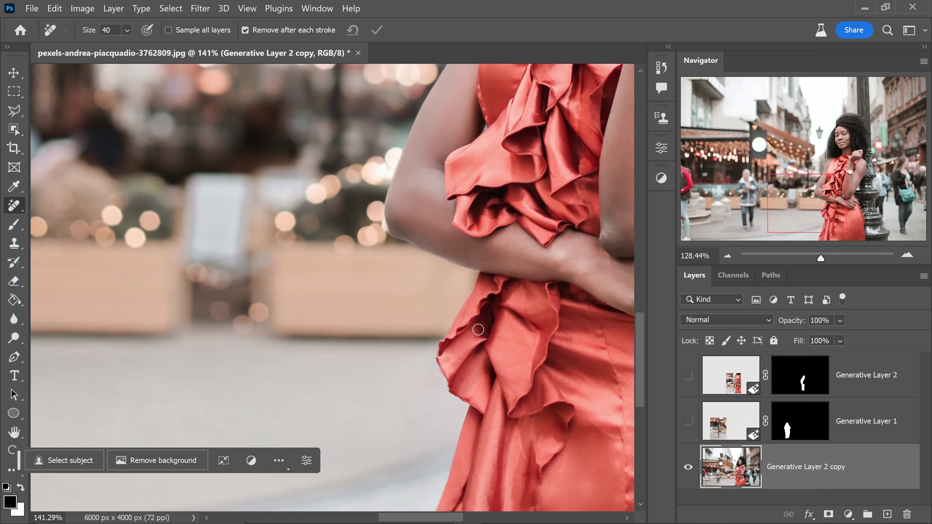
{"action": "scroll", "coordinate": [481, 324], "scroll_direction": "down", "scroll_amount": 3}
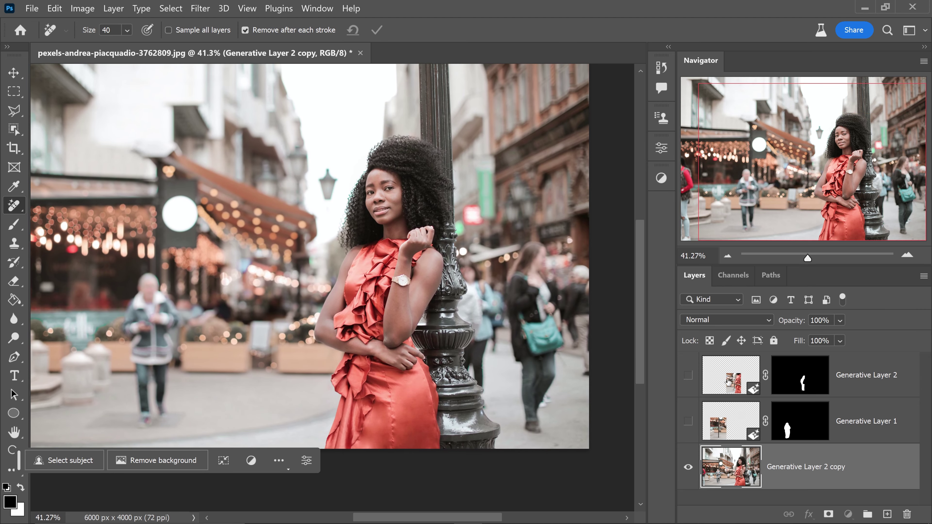
- Show Generative Layer 2 and set its mask to Subtract from Mask with a halved brush
{"action": "left_click", "coordinate": [729, 382]}
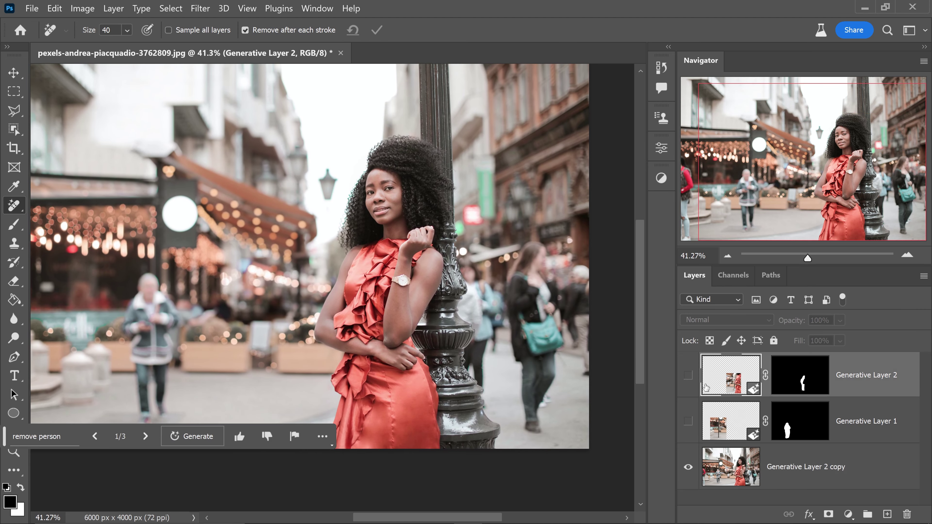
{"action": "left_click", "coordinate": [689, 375]}
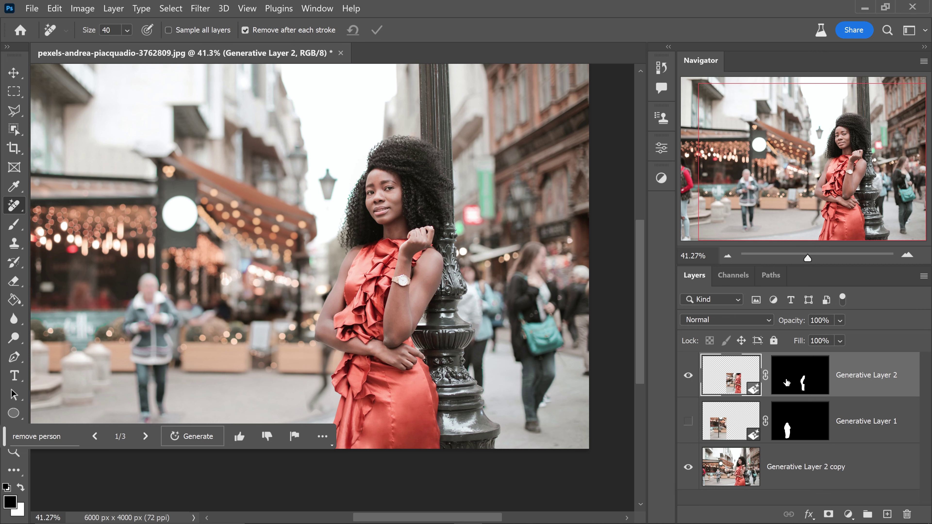
{"action": "left_click", "coordinate": [803, 383]}
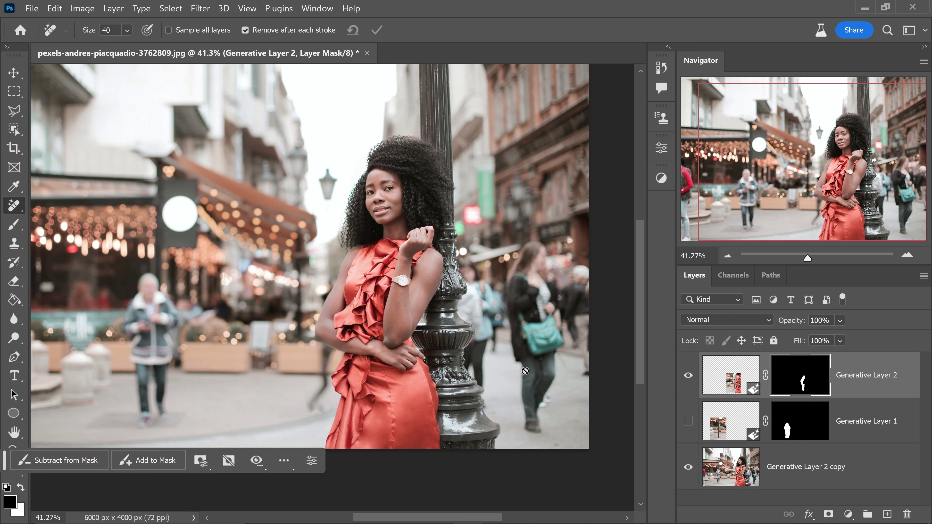
{"action": "left_click", "coordinate": [83, 463]}
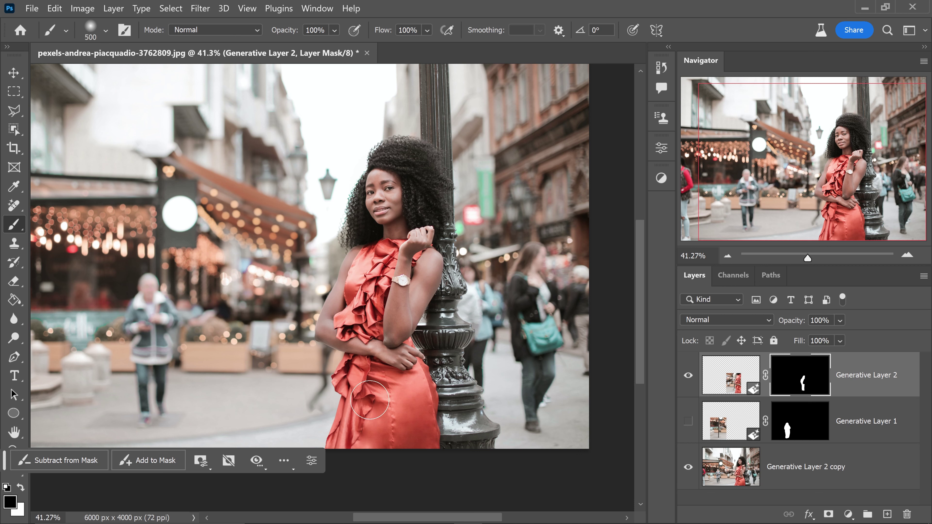
{"action": "key", "text": "bracketleft"}
{"action": "key", "text": "bracketleft"}
{"action": "key", "text": "bracketleft"}
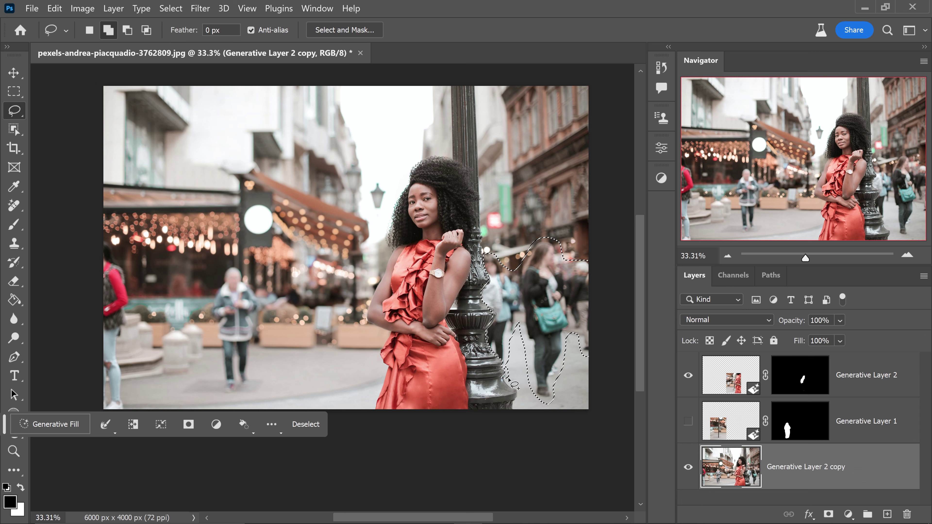
- Generative Fill the selected right-side pedestrians with the prompt 'remove people'
{"action": "left_click", "coordinate": [43, 426]}
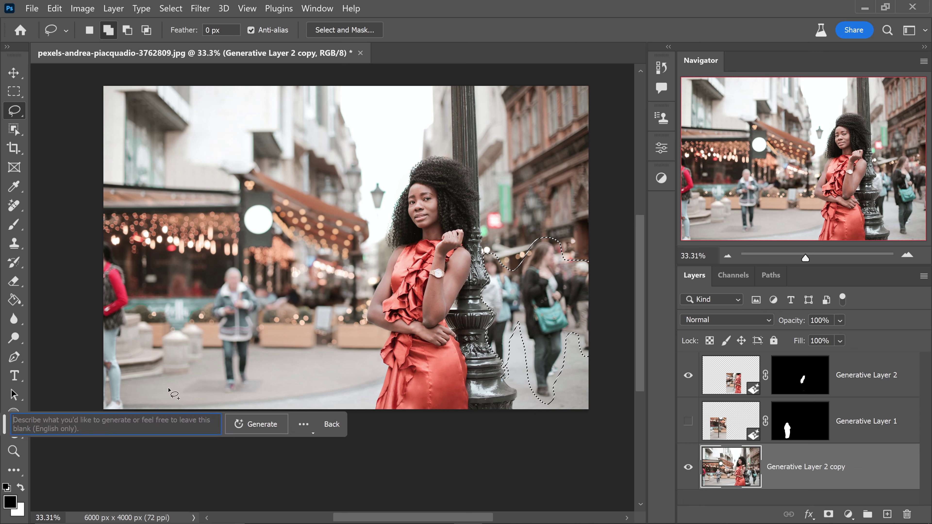
{"action": "type", "text": "remove people"}
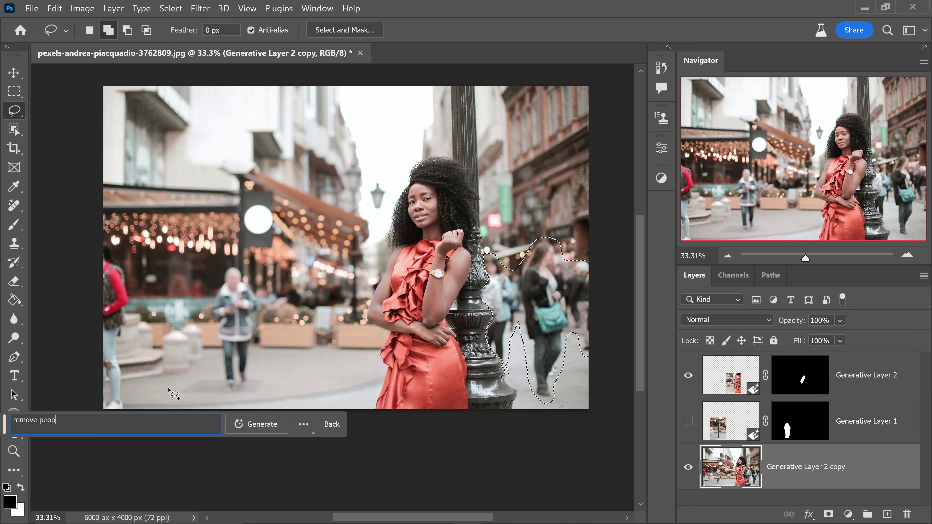
{"action": "left_click", "coordinate": [256, 424]}
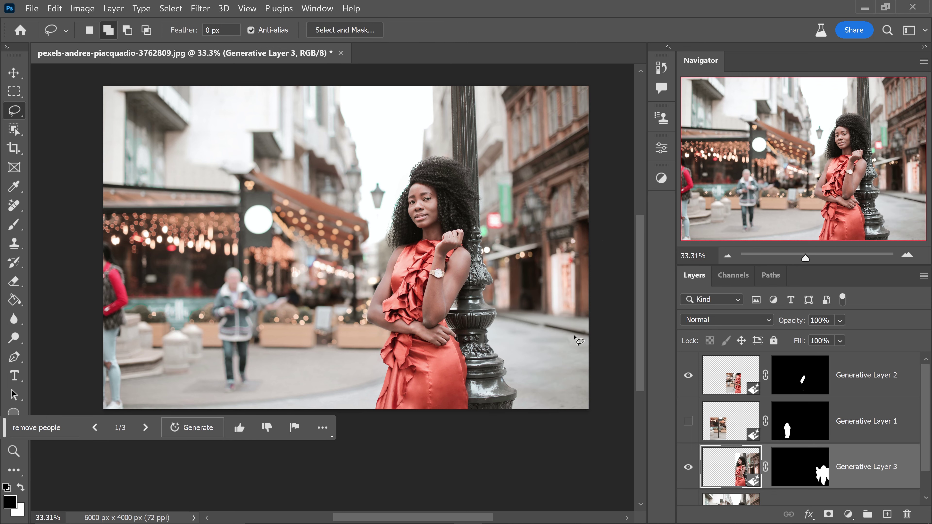
{"action": "left_click", "coordinate": [145, 427]}
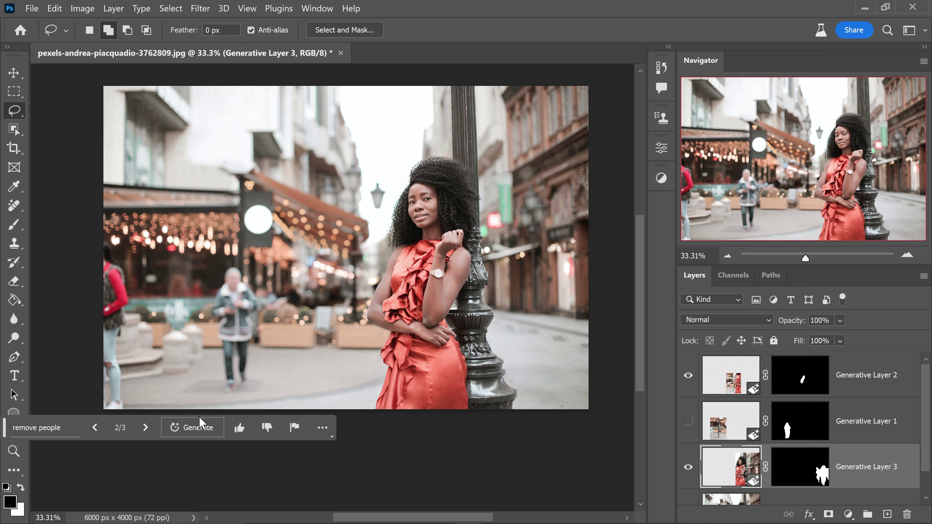
{"action": "left_click", "coordinate": [146, 430]}
{"action": "left_click", "coordinate": [95, 428]}
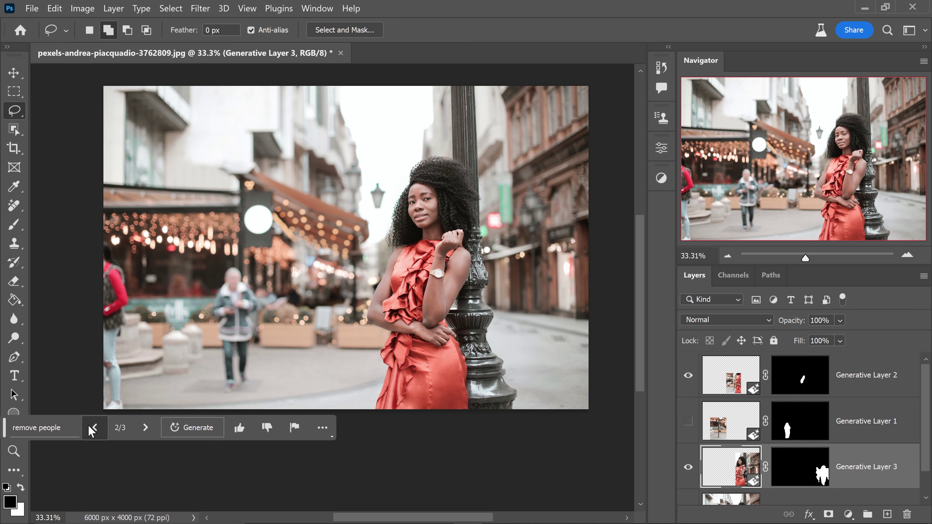
{"action": "left_click", "coordinate": [95, 428]}
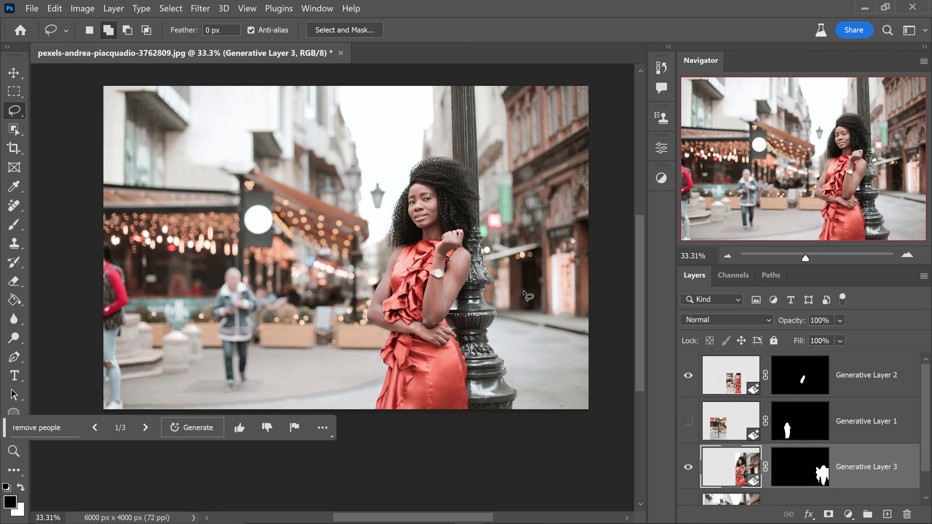